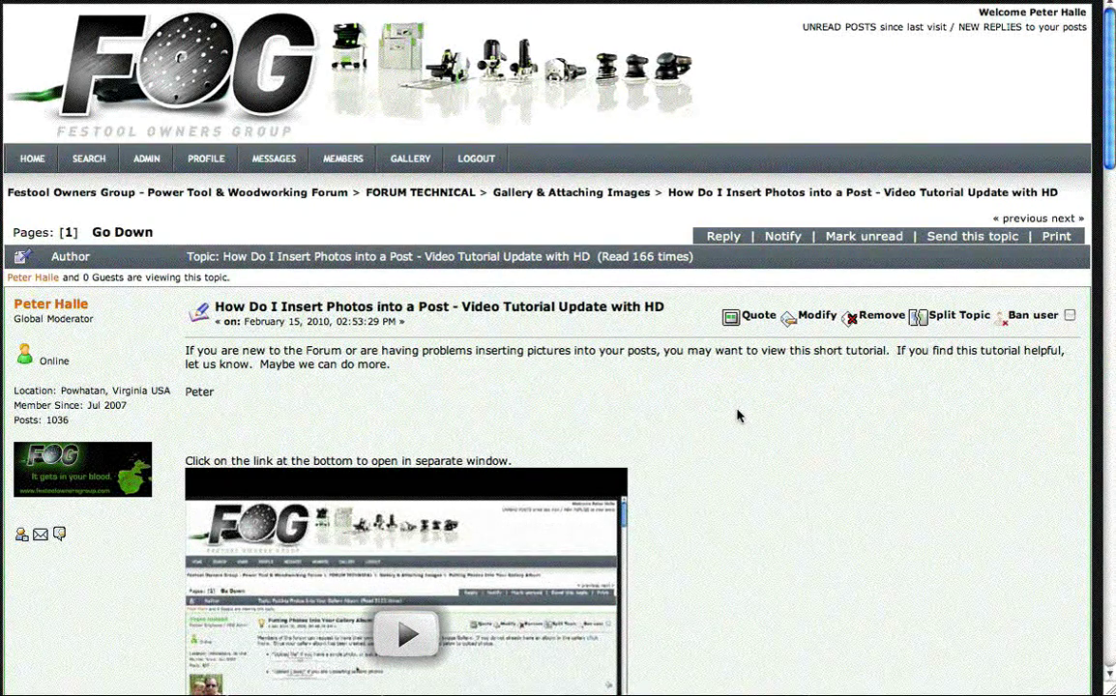
Step: Start a reply to the photo-insertion tutorial topic, expand its additional options and add a second attachment slot
click(723, 239)
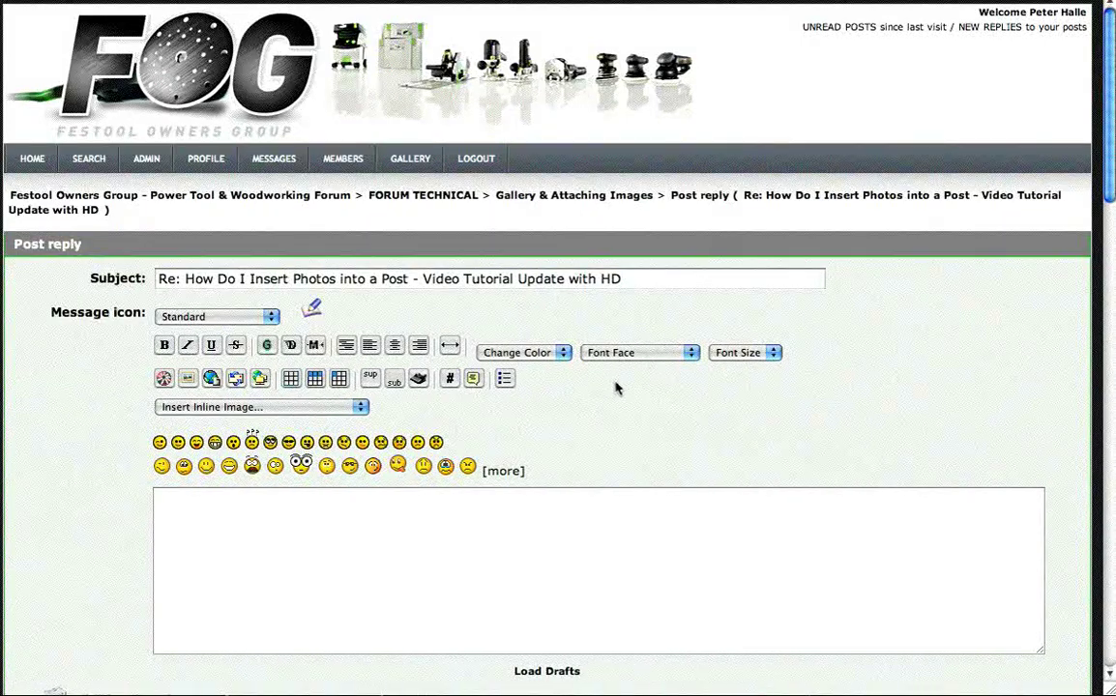
scroll(615, 385, down, 5)
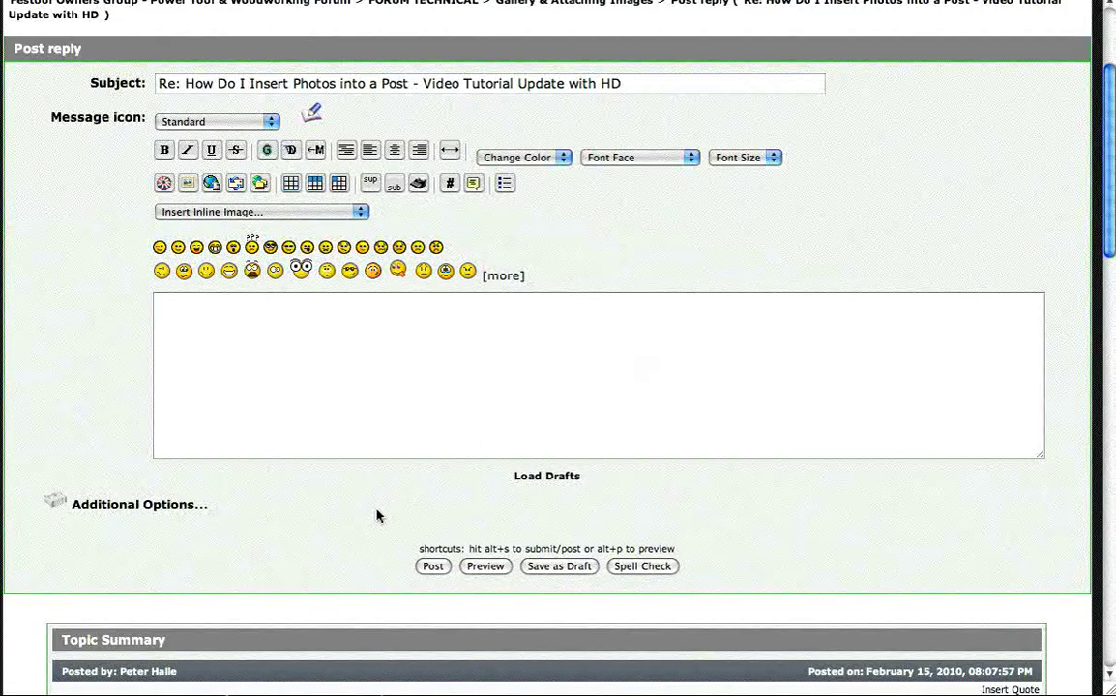
click(126, 511)
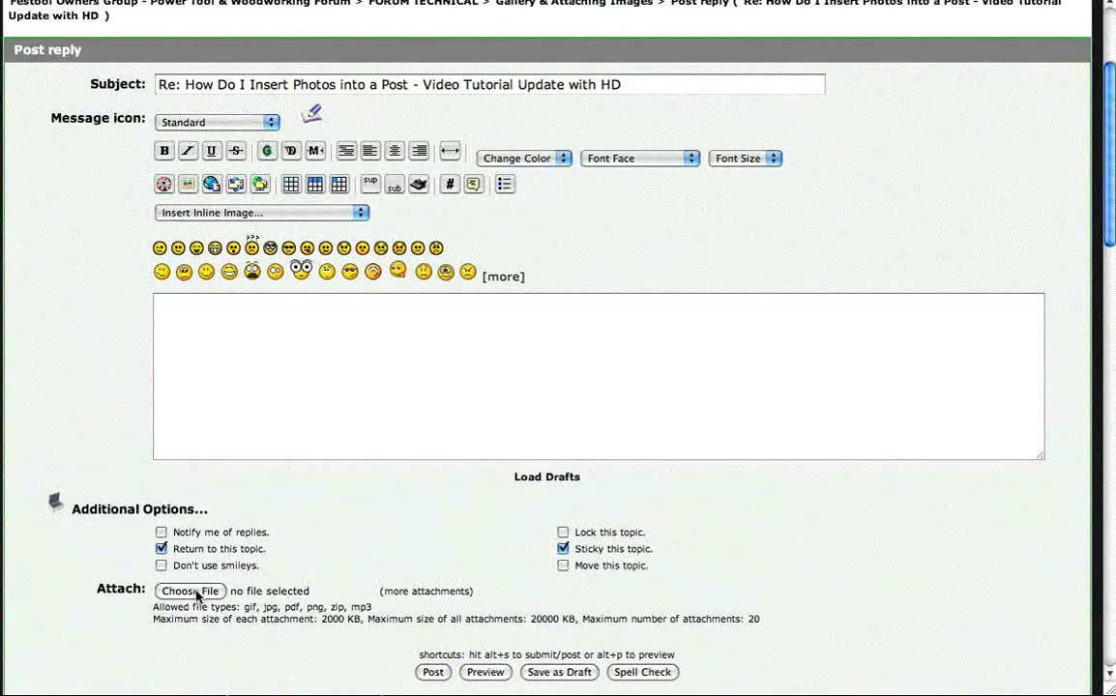
click(414, 592)
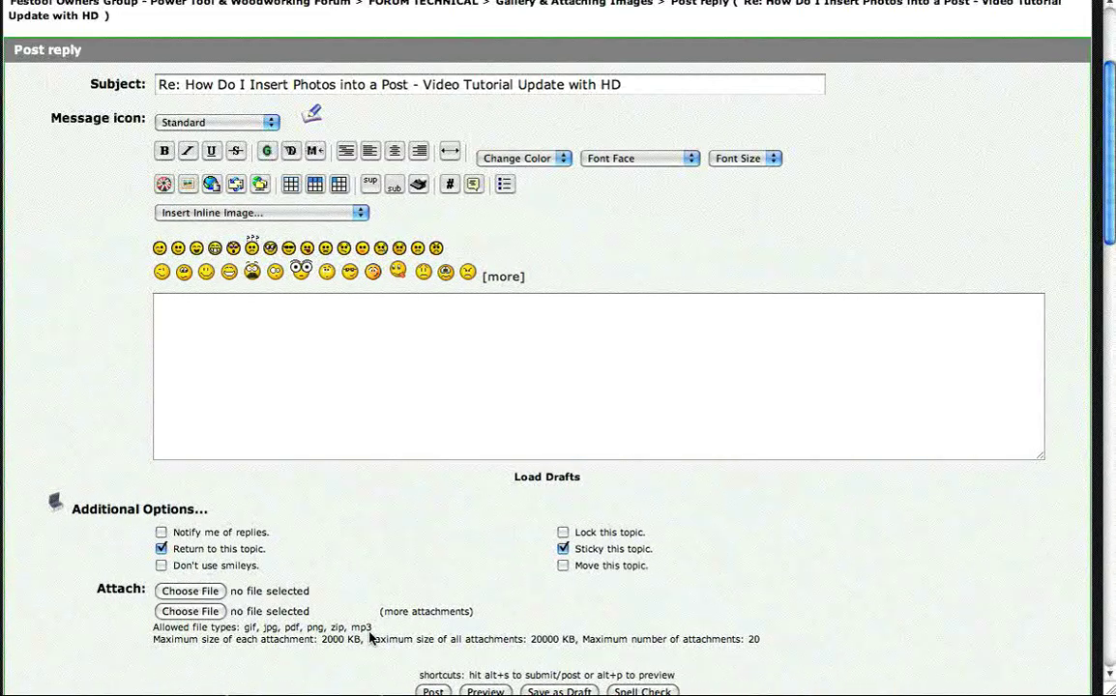
Step: Attach 850-planer.jpg from the Desktop as the first file and 1400router.jpg as the second file
click(200, 591)
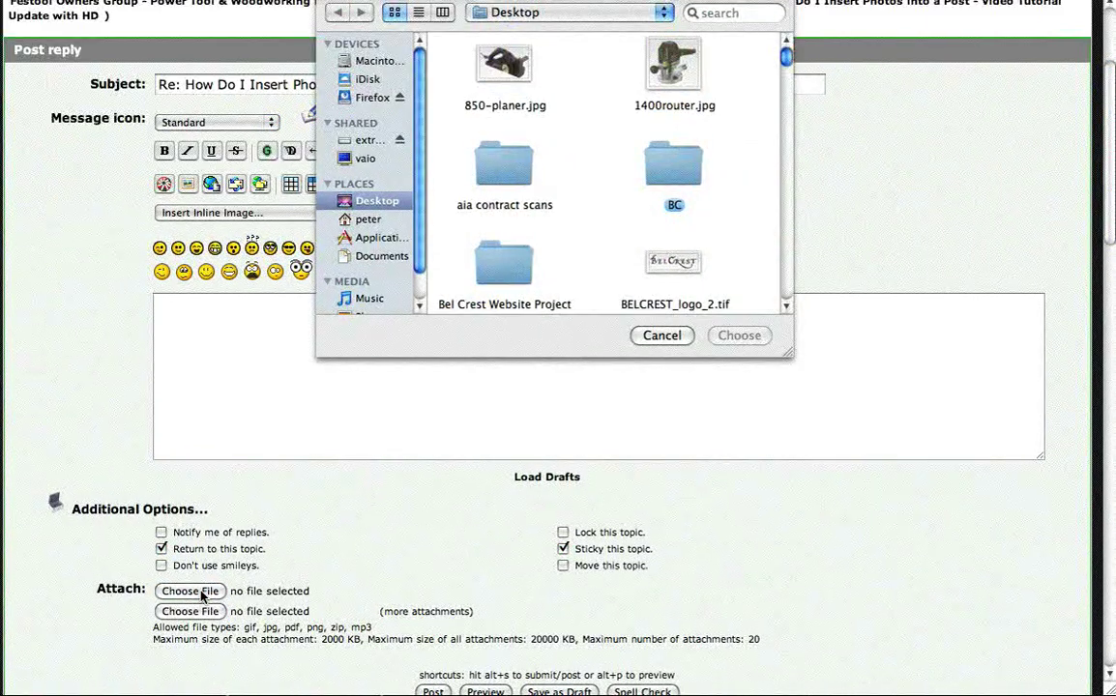
click(505, 68)
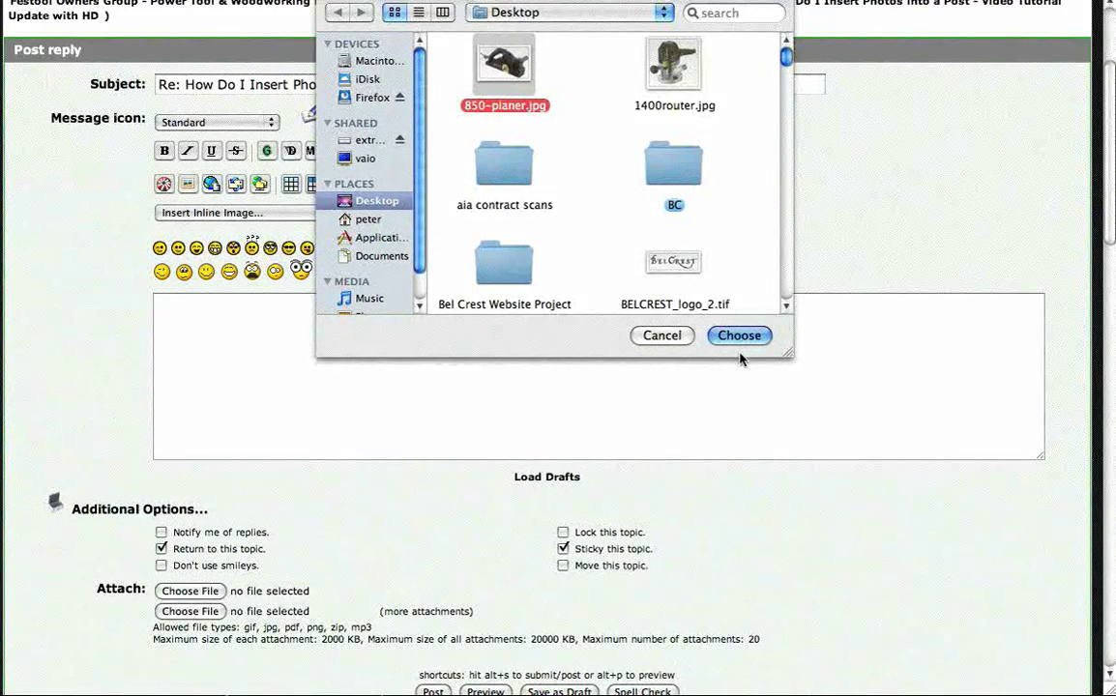
click(740, 335)
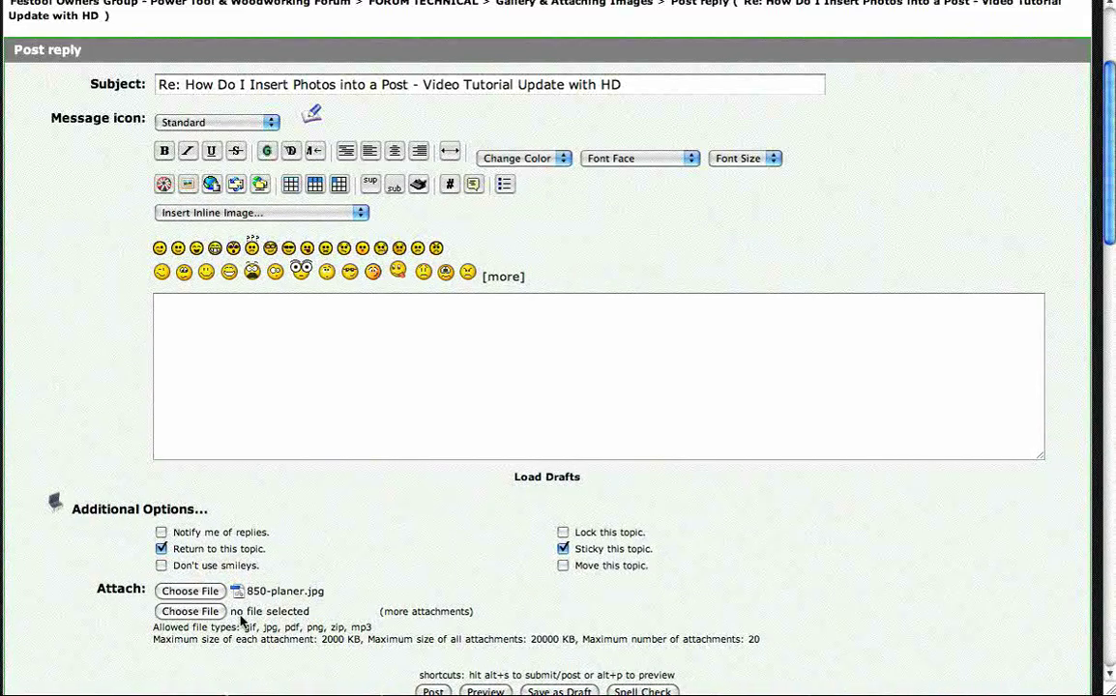
click(193, 616)
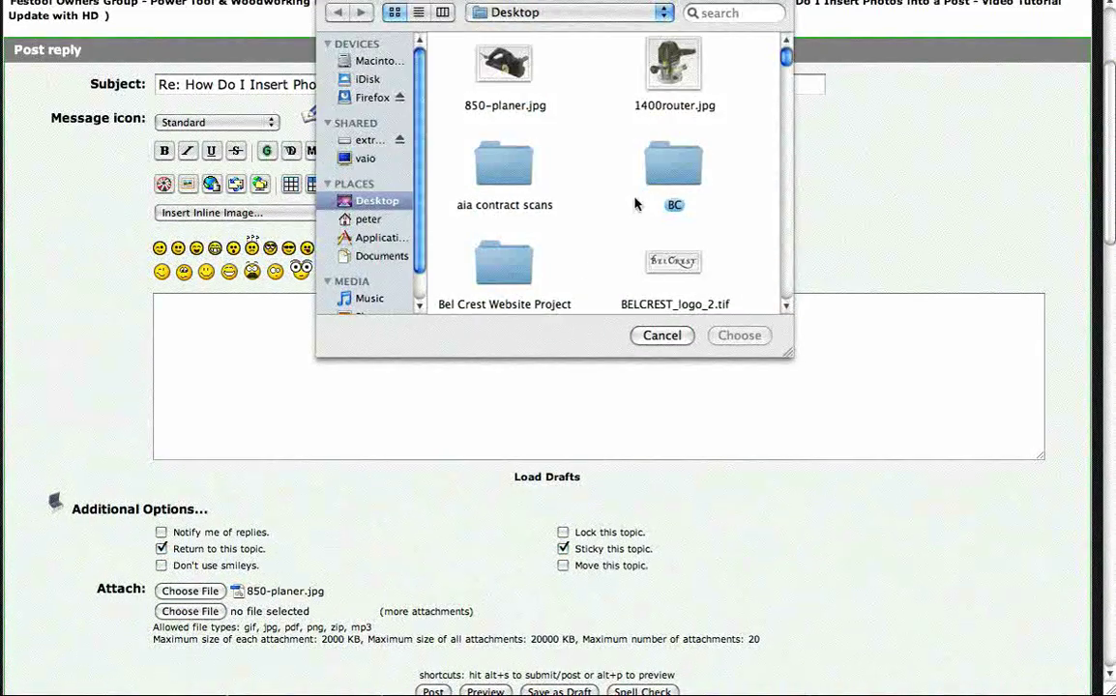
click(680, 71)
click(739, 335)
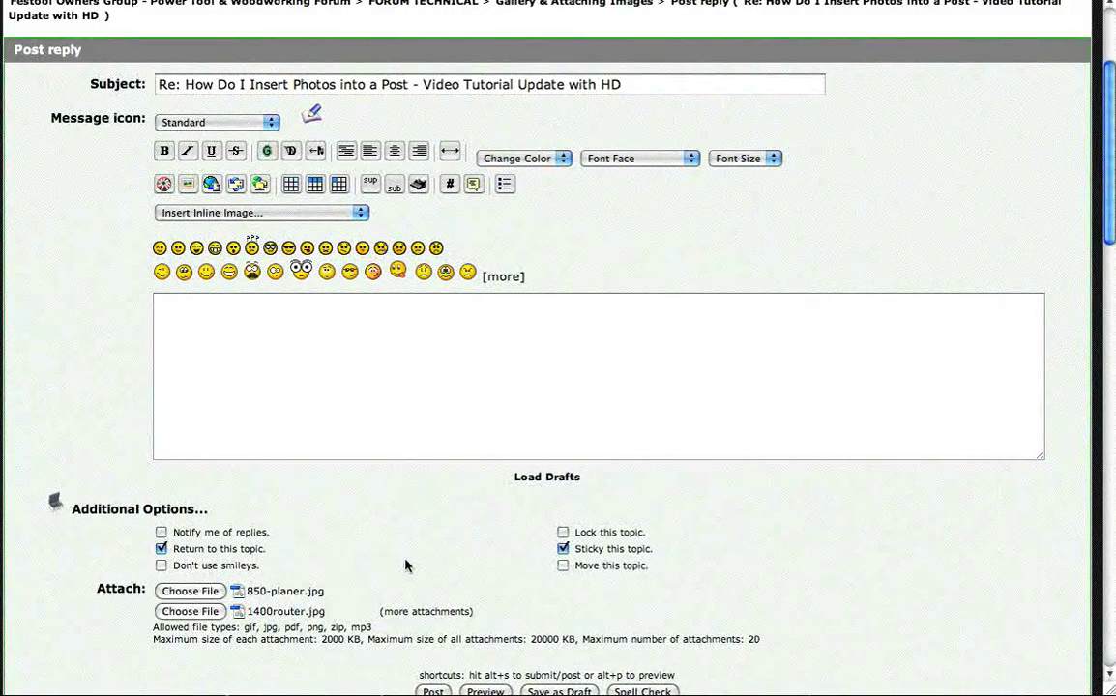
Step: Write "Sample text." as the opening line of the reply message, followed by line breaks
click(167, 305)
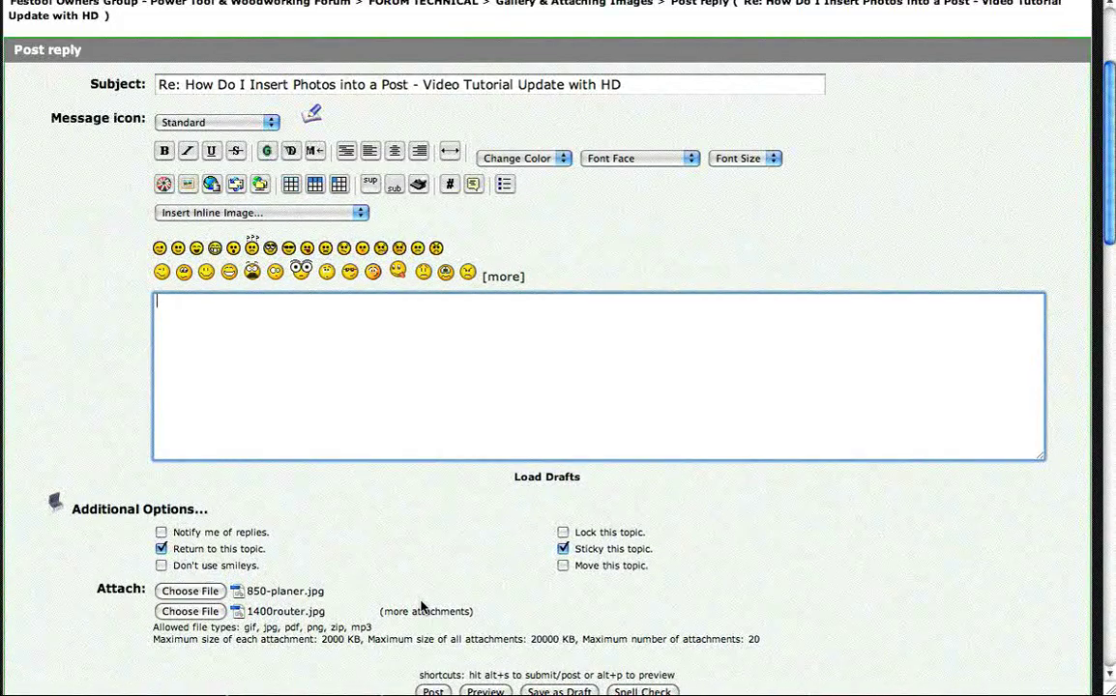
text(Sample text)
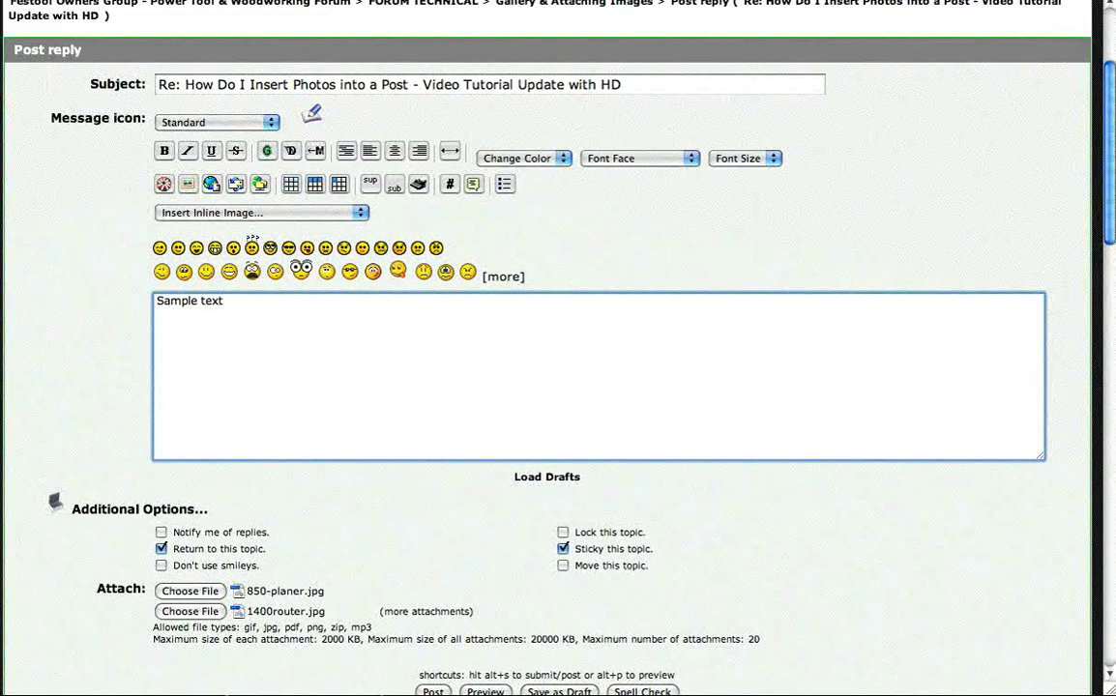
text(.)
key(Return)
key(Return)
Step: Insert a full-size attached-image tag below "Sample text.", separated from it by a blank line
click(360, 215)
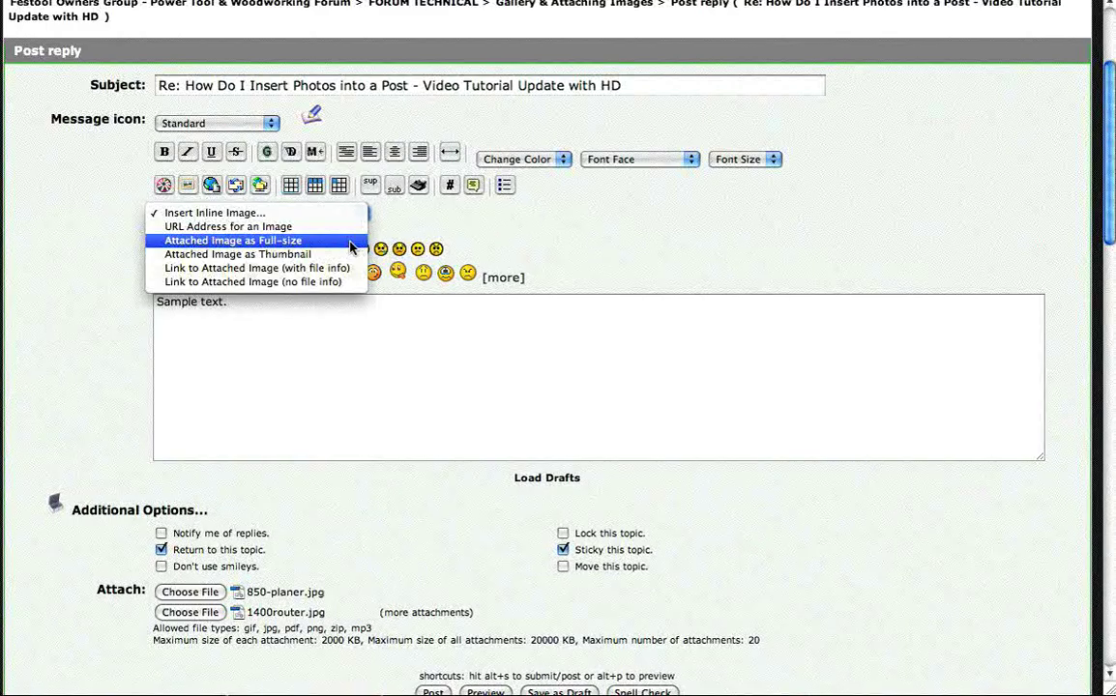
click(350, 248)
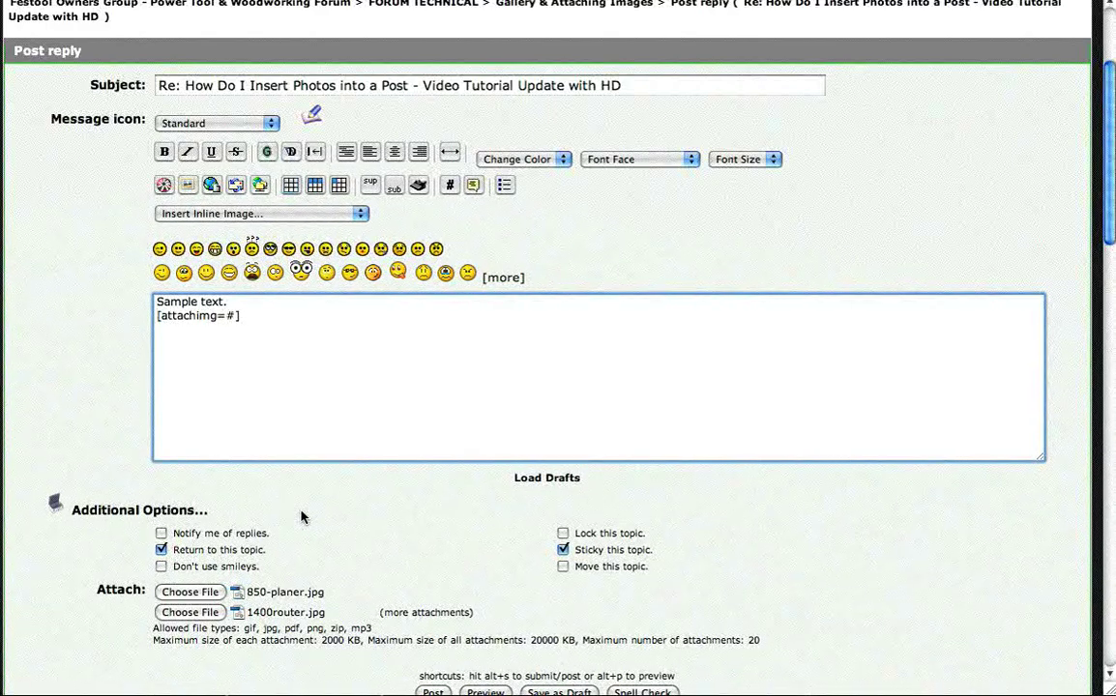
key(Return)
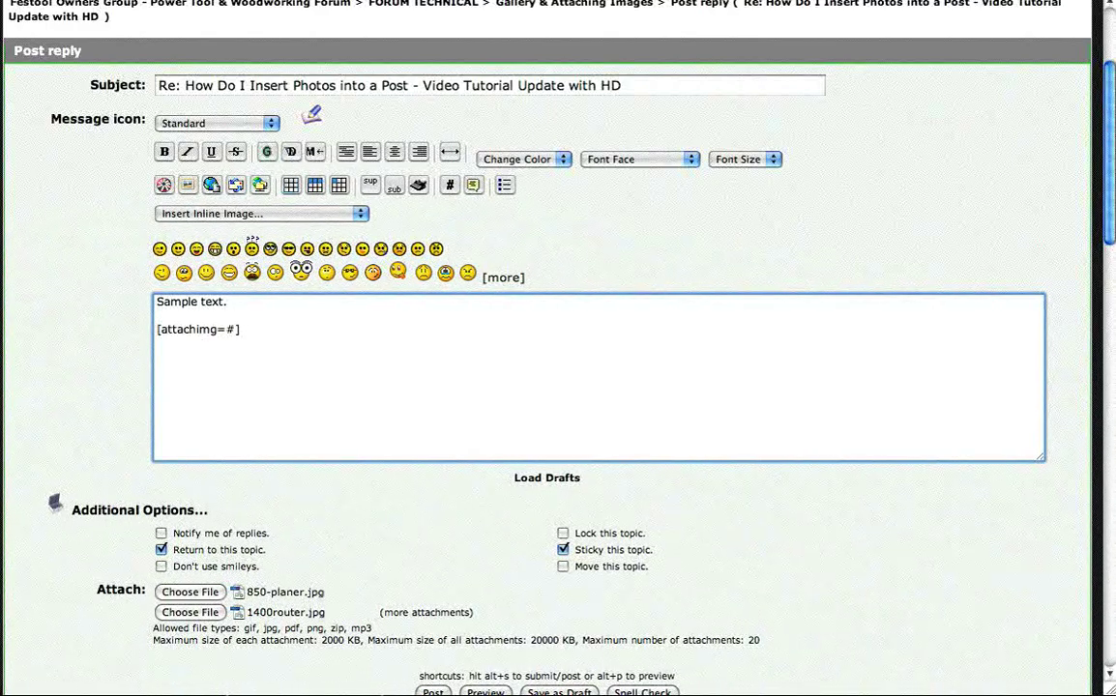
Step: Add the line "Sample text again." below the first image tag, separated by a blank line
click(260, 331)
key(Return)
key(Return)
text(Sample text)
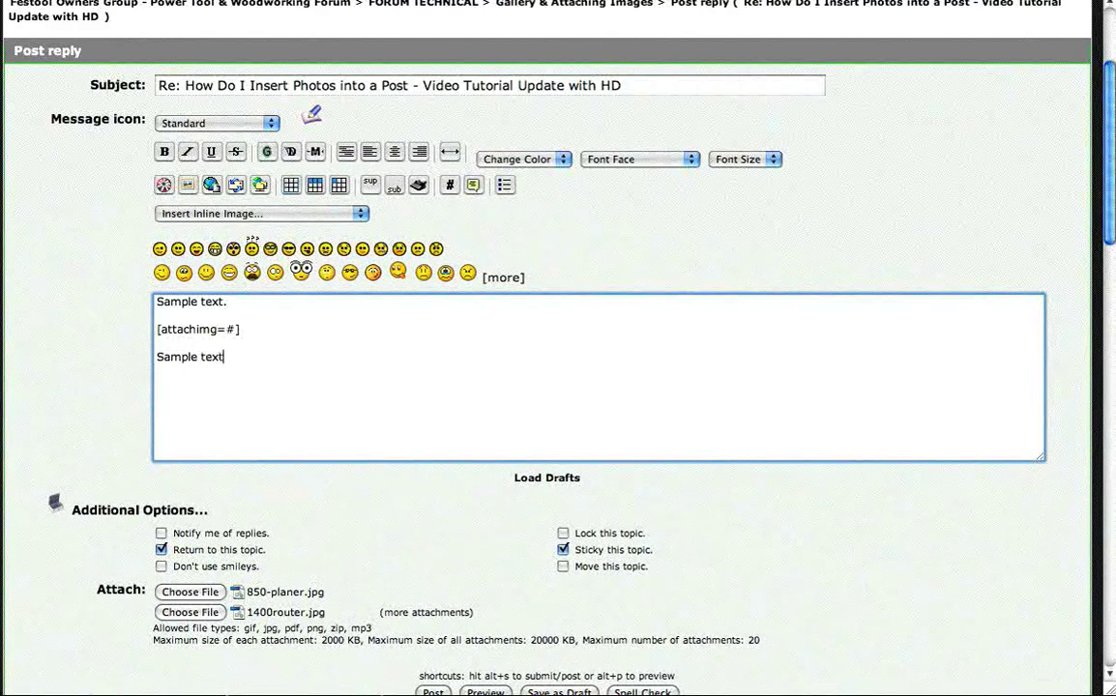
text( again.)
Step: Insert a second full-size attached-image tag below "Sample text again.", with a blank line between them
click(359, 215)
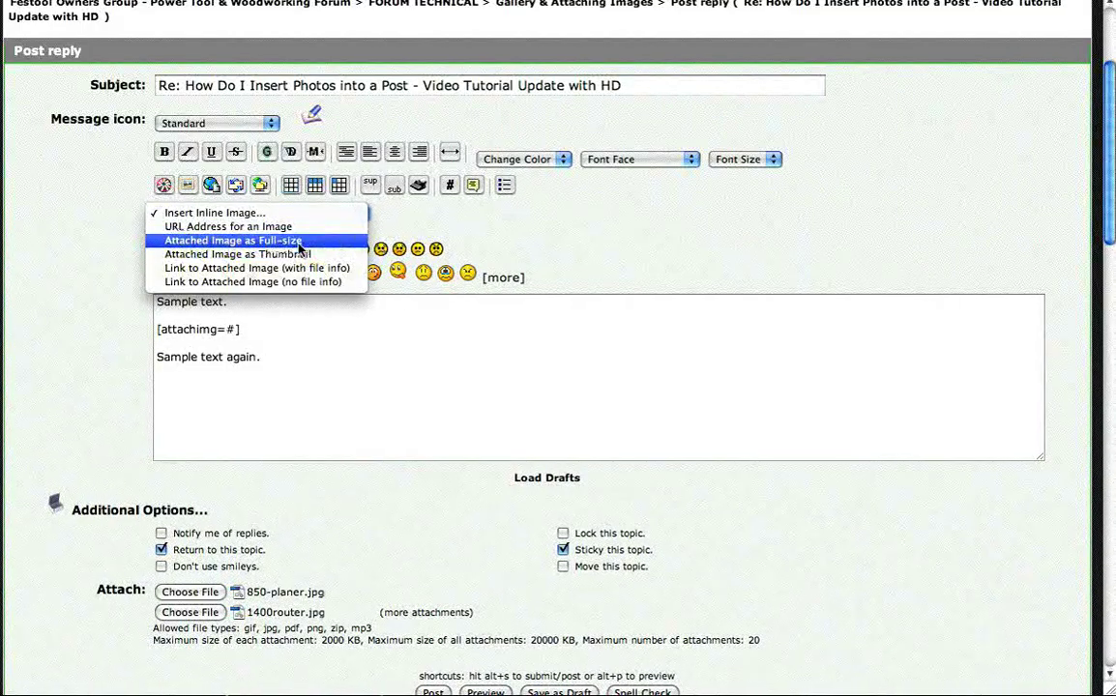
click(300, 242)
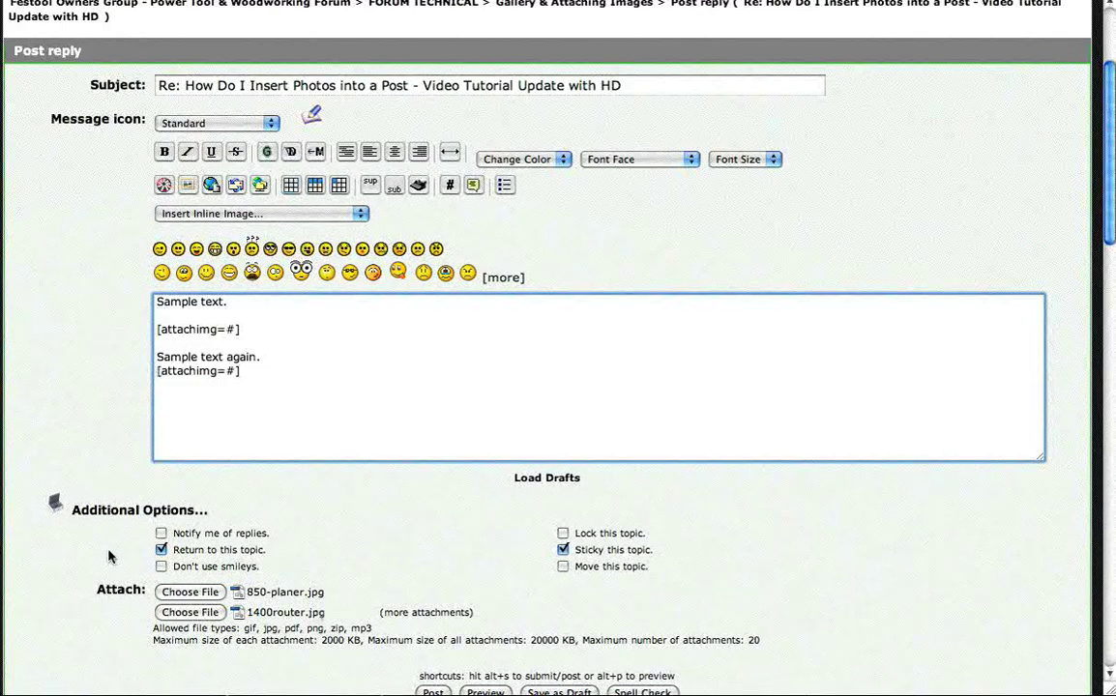
key(Return)
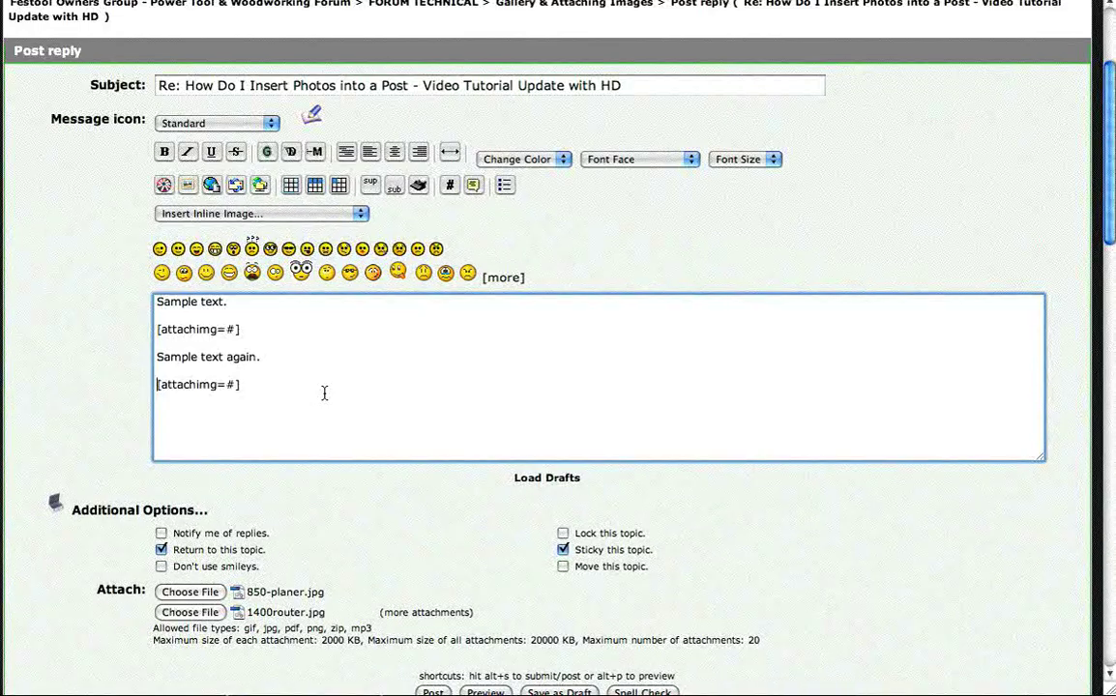
Step: Preview the reply and post it to the topic with both image attachments
scroll(324, 393, down, 3)
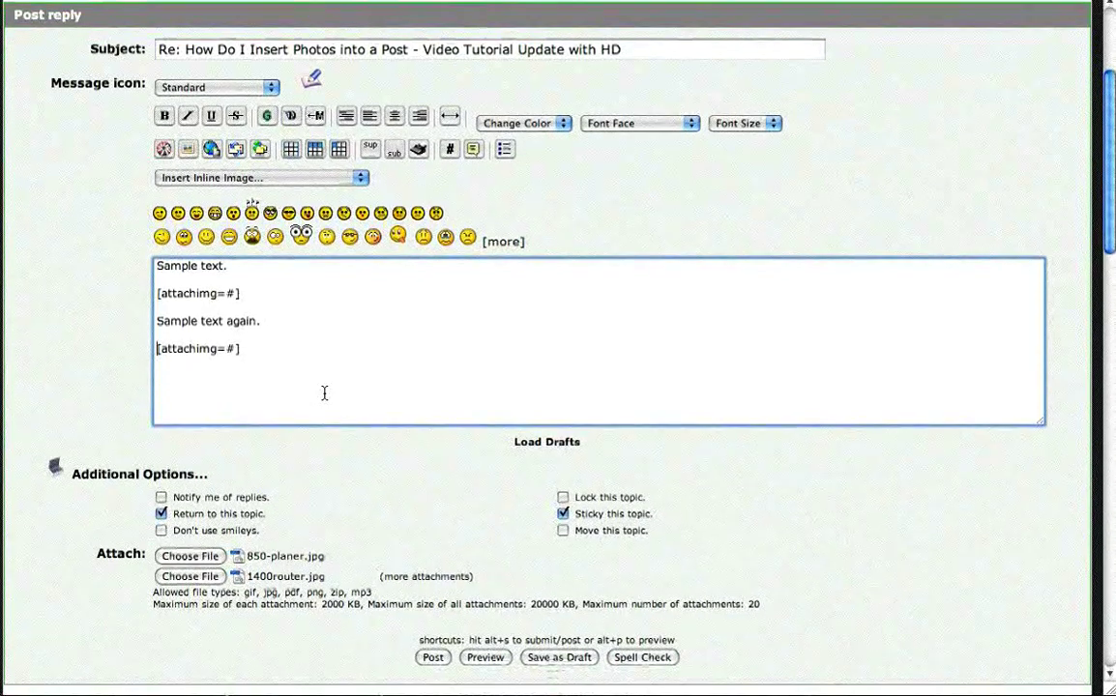
click(485, 658)
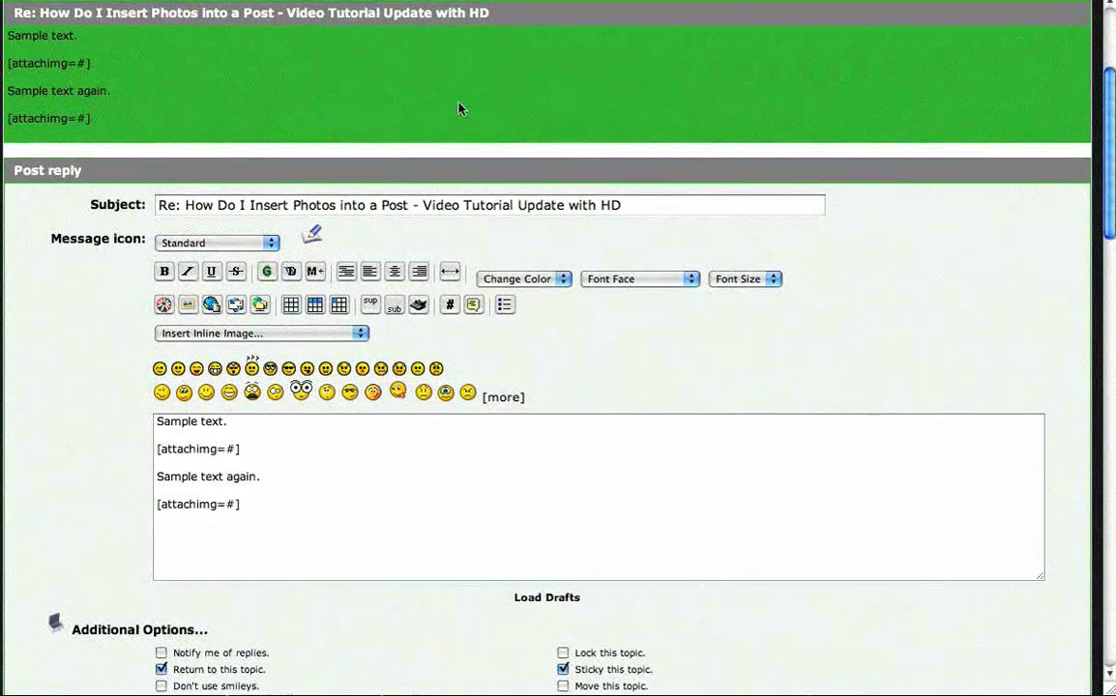
scroll(459, 108, down, 10)
scroll(518, 112, up, 2)
scroll(520, 116, up, 3)
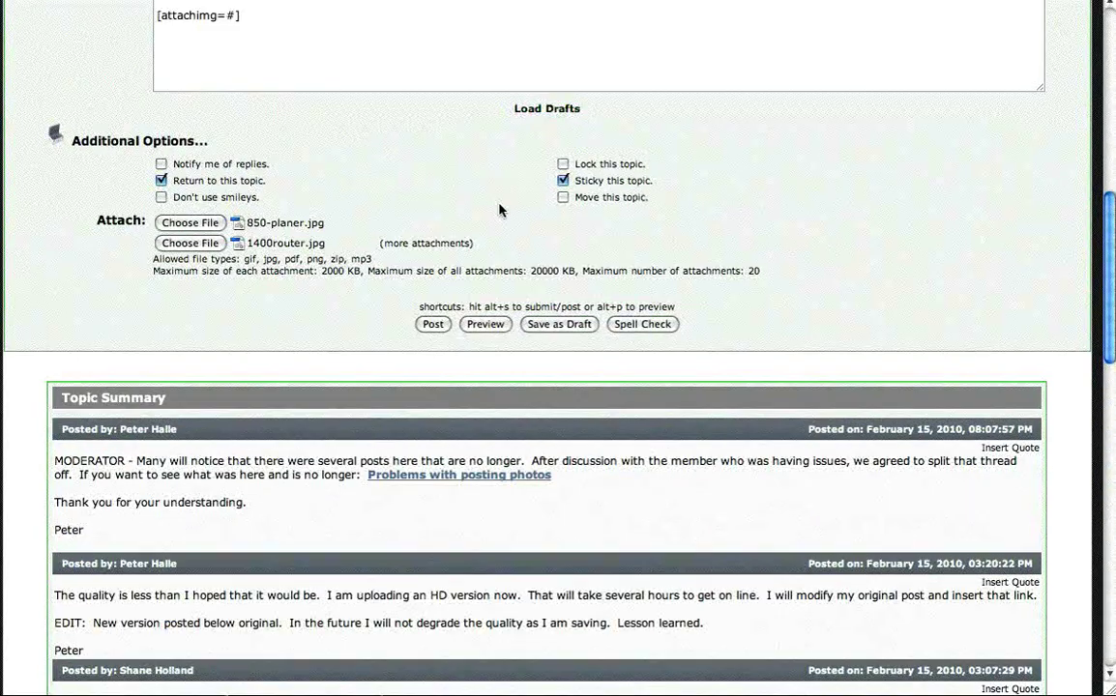
click(435, 325)
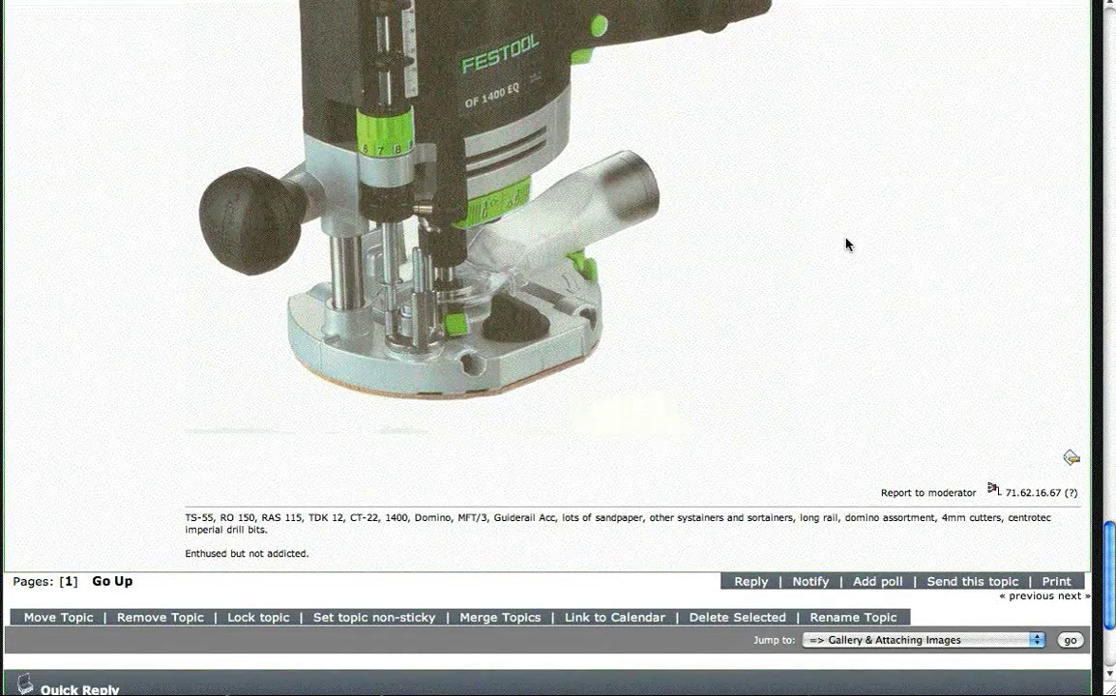
Step: Review the two inline photos in the posted sample reply, and remove that reply from the topic
scroll(846, 244, up, 5)
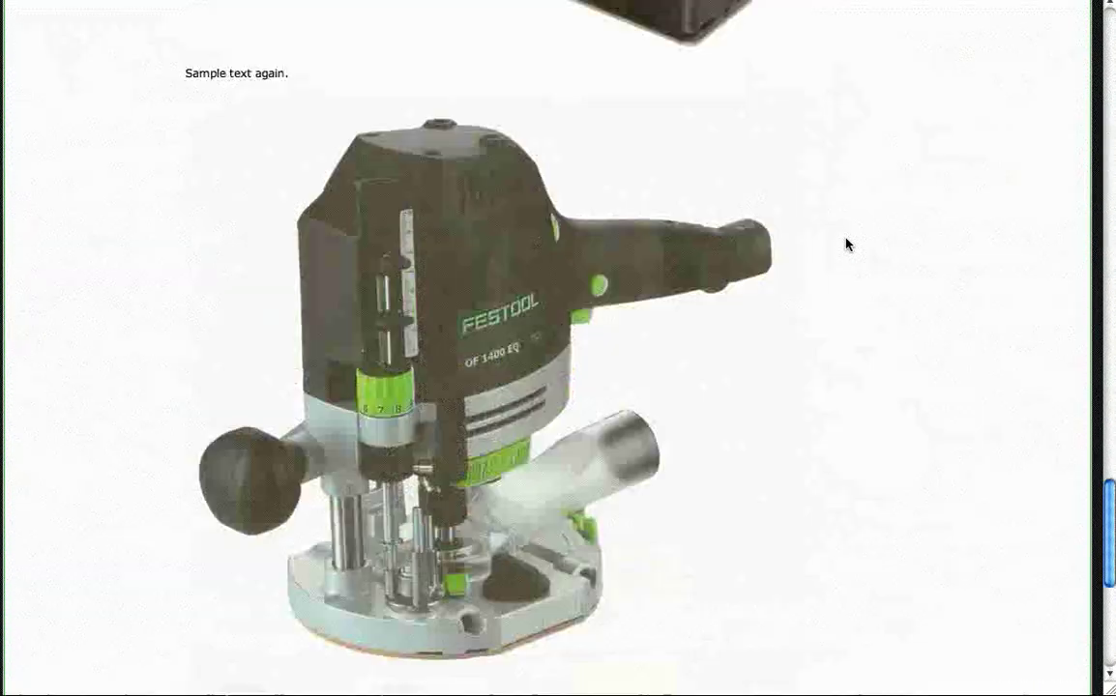
scroll(846, 243, up, 4)
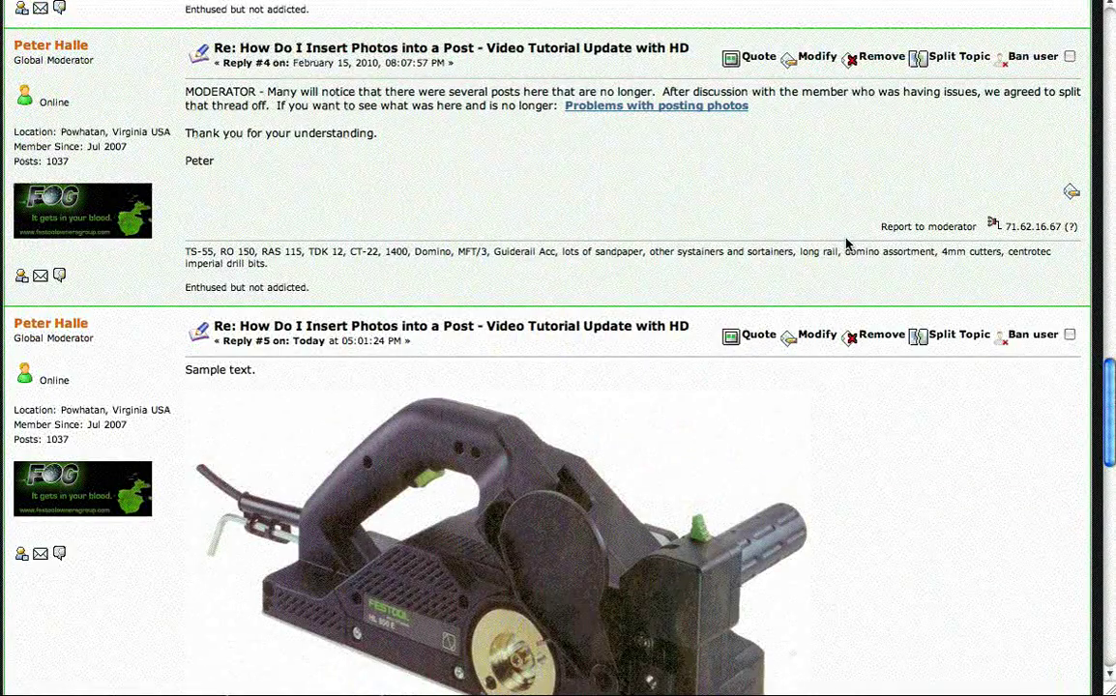
click(871, 338)
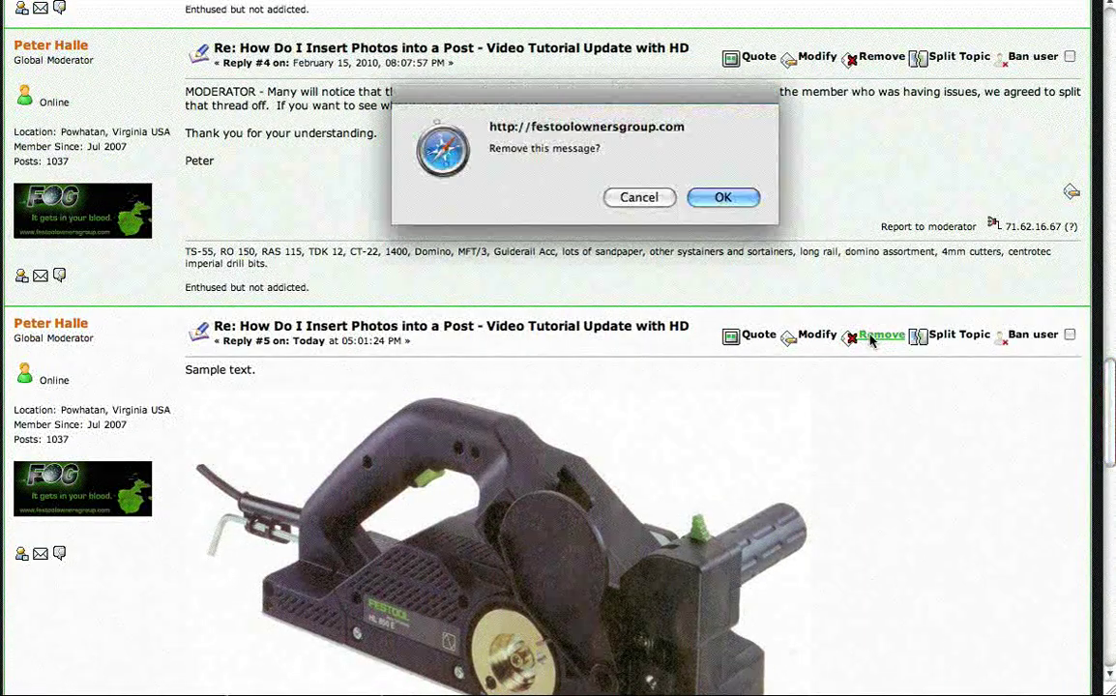
click(722, 199)
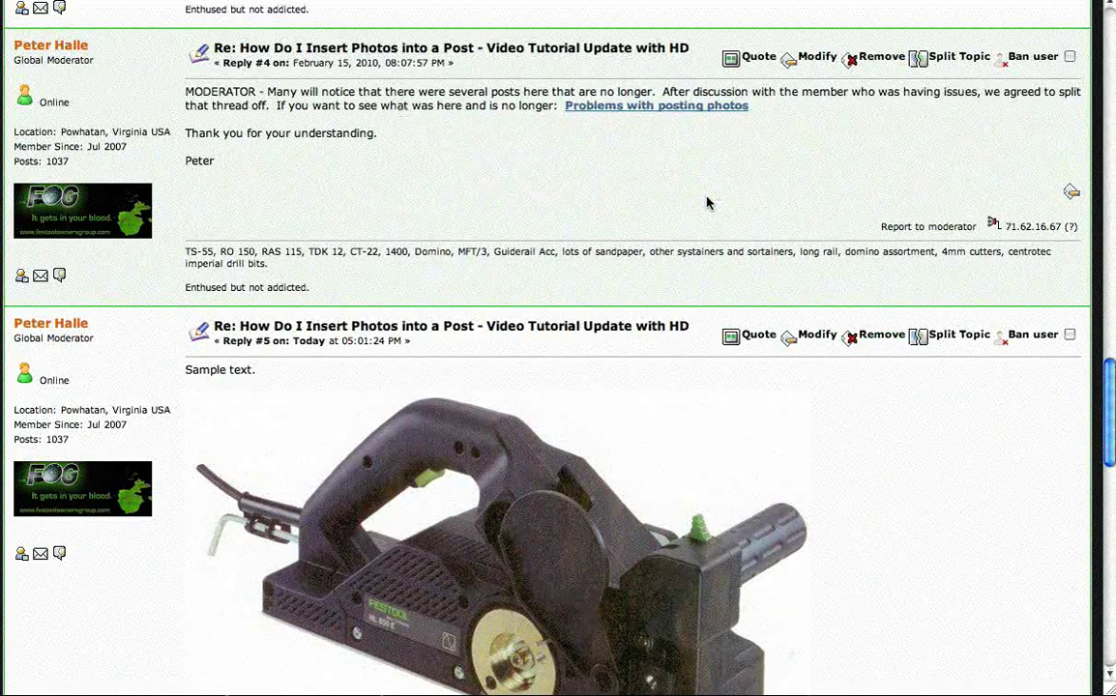